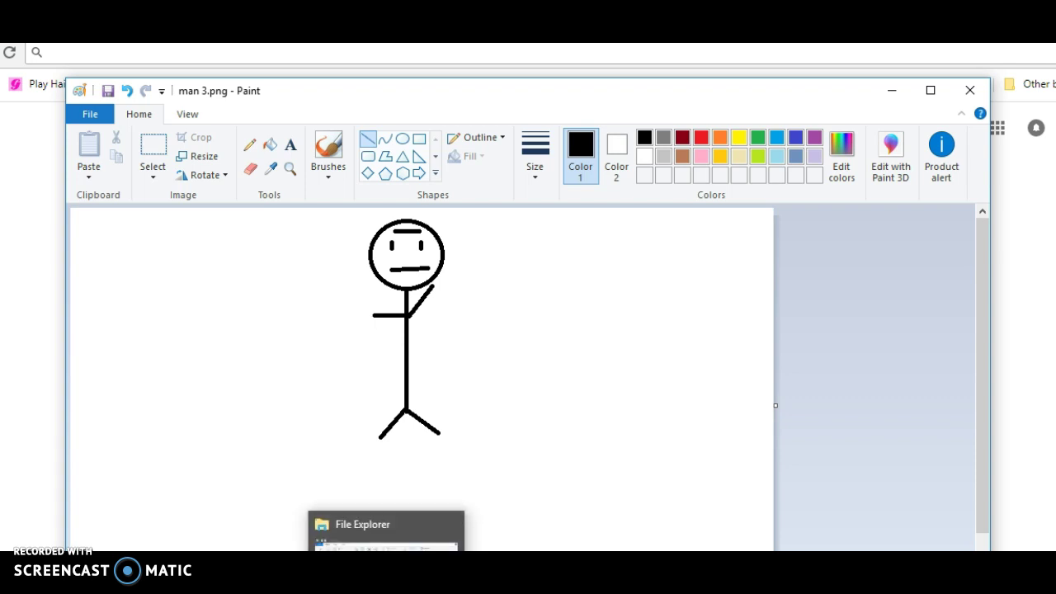
Switch to Movie Maker, play the three-frame stick figure animation from its first frame, and return to Paint.
{"action": "mouse_move", "coordinate": [596, 578]}
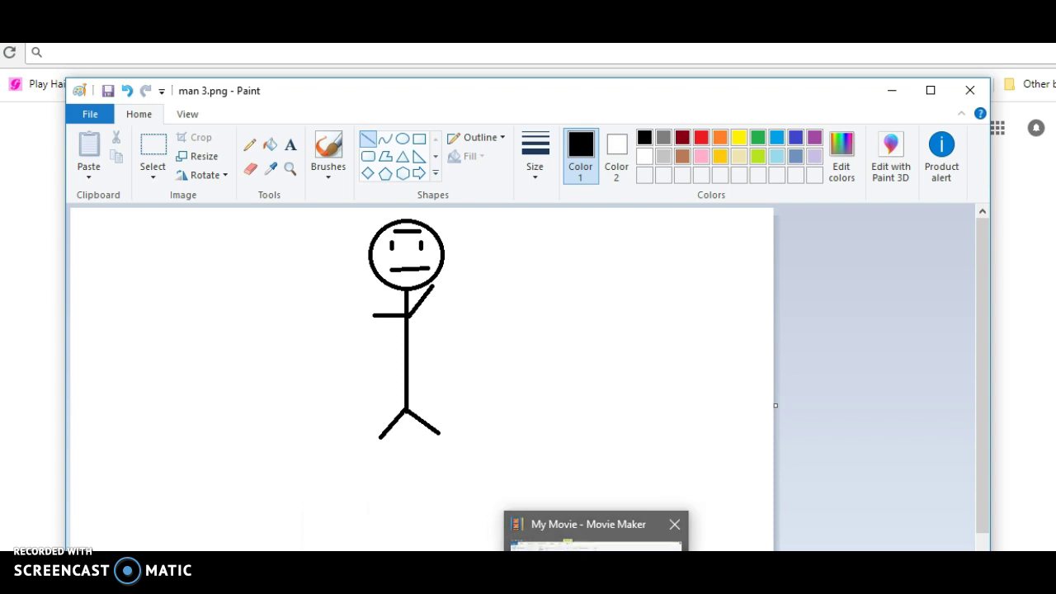
{"action": "left_click", "coordinate": [595, 537]}
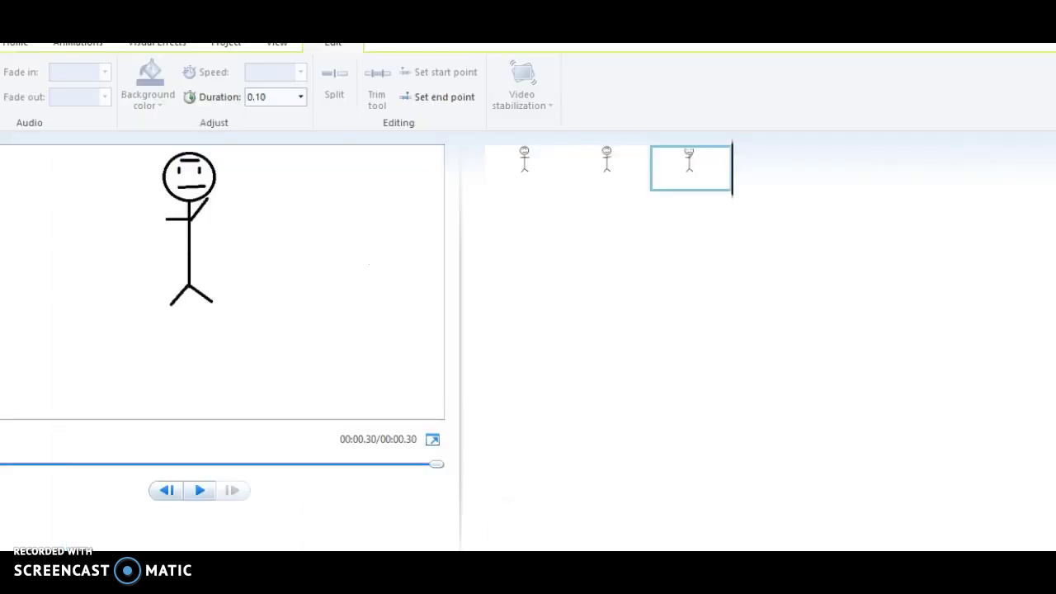
{"action": "left_click", "coordinate": [487, 169]}
{"action": "left_click", "coordinate": [199, 490]}
{"action": "key", "text": "alt+Tab"}
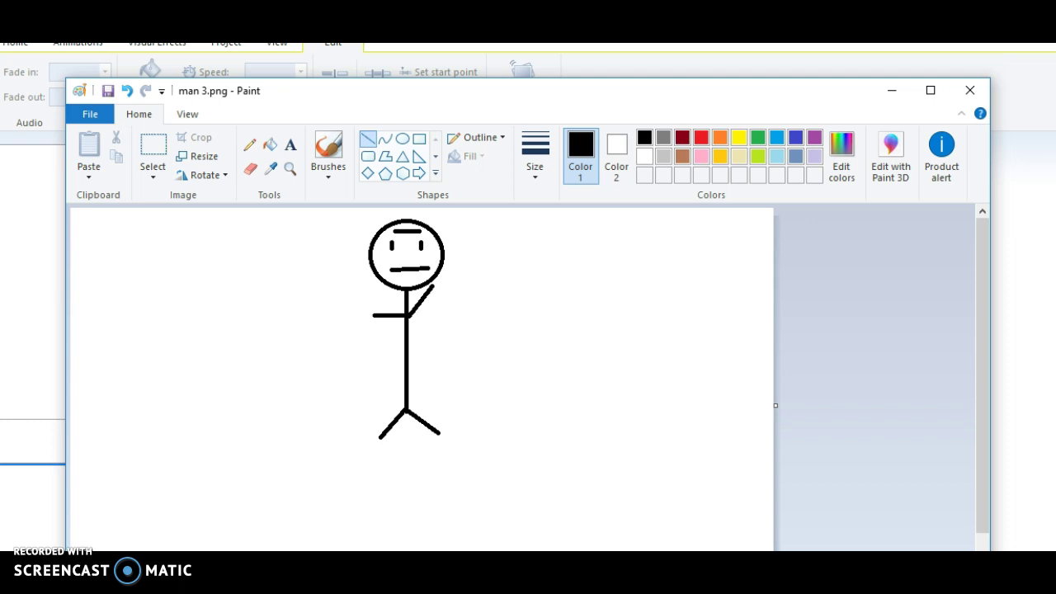
Try a vertical straight line in the blank area beside the stick figure, and undo it.
{"action": "left_click_drag", "start_coordinate": [247, 246], "coordinate": [247, 385]}
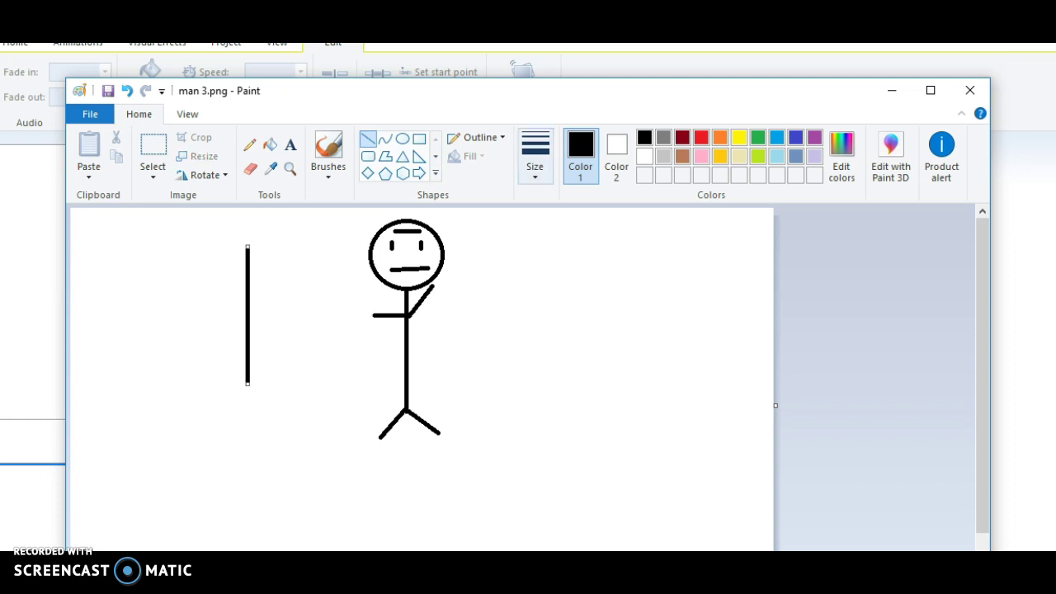
{"action": "key", "text": "ctrl+z"}
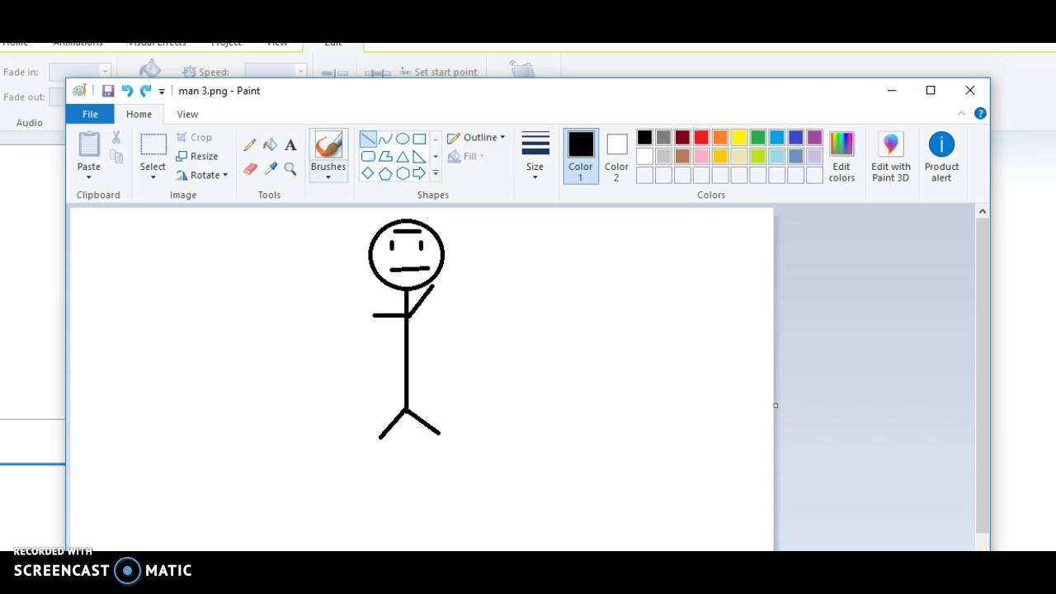
Erase the stick figure's horizontal arm and redraw it as a straight line sloping slightly downward from the same shoulder point.
{"action": "left_click", "coordinate": [250, 168]}
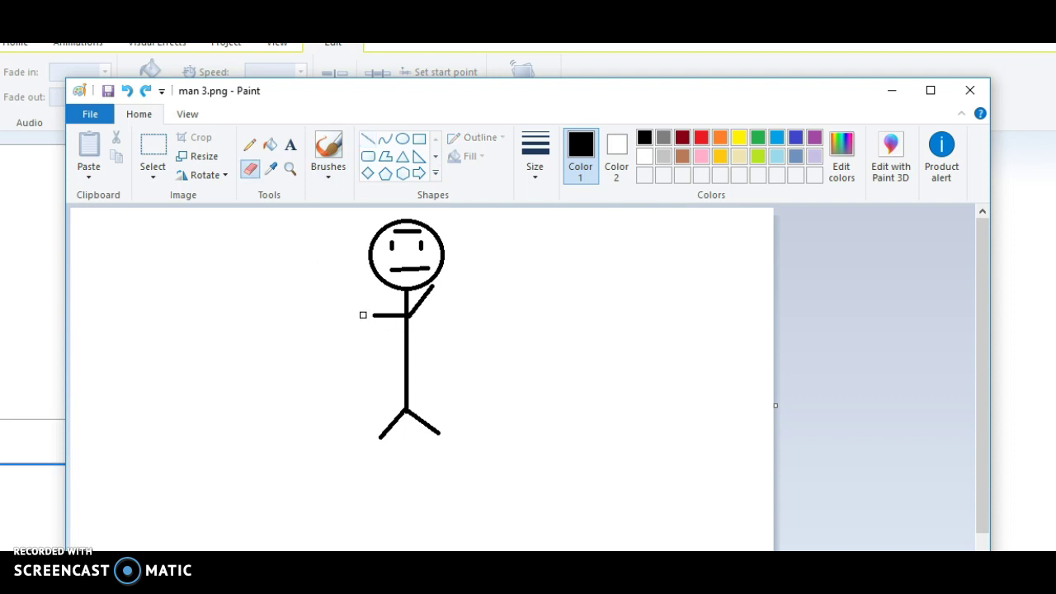
{"action": "mouse_move", "coordinate": [388, 315]}
{"action": "left_mouse_down"}
{"action": "mouse_move", "coordinate": [376, 315]}
{"action": "mouse_move", "coordinate": [400, 314]}
{"action": "left_mouse_up"}
{"action": "left_click", "coordinate": [368, 139]}
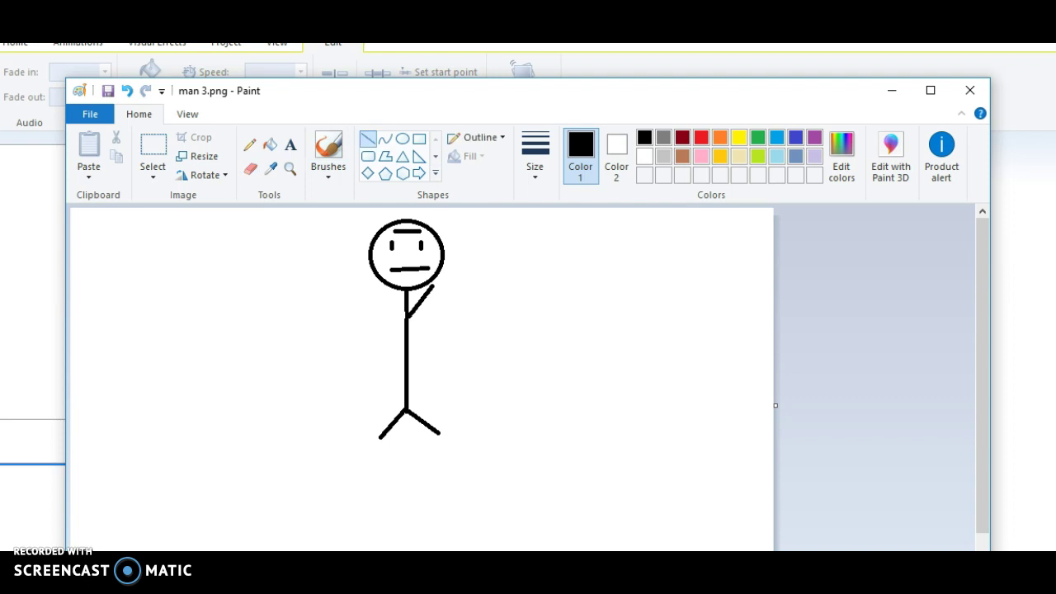
{"action": "mouse_move", "coordinate": [407, 315]}
{"action": "left_mouse_down"}
{"action": "mouse_move", "coordinate": [404, 331]}
{"action": "mouse_move", "coordinate": [376, 325]}
{"action": "mouse_move", "coordinate": [406, 315]}
{"action": "left_mouse_up"}
{"action": "key", "text": "Return"}
Save the edited drawing as a new PNG picture named man 4, in the same folder as the earlier frames.
{"action": "left_click", "coordinate": [90, 114]}
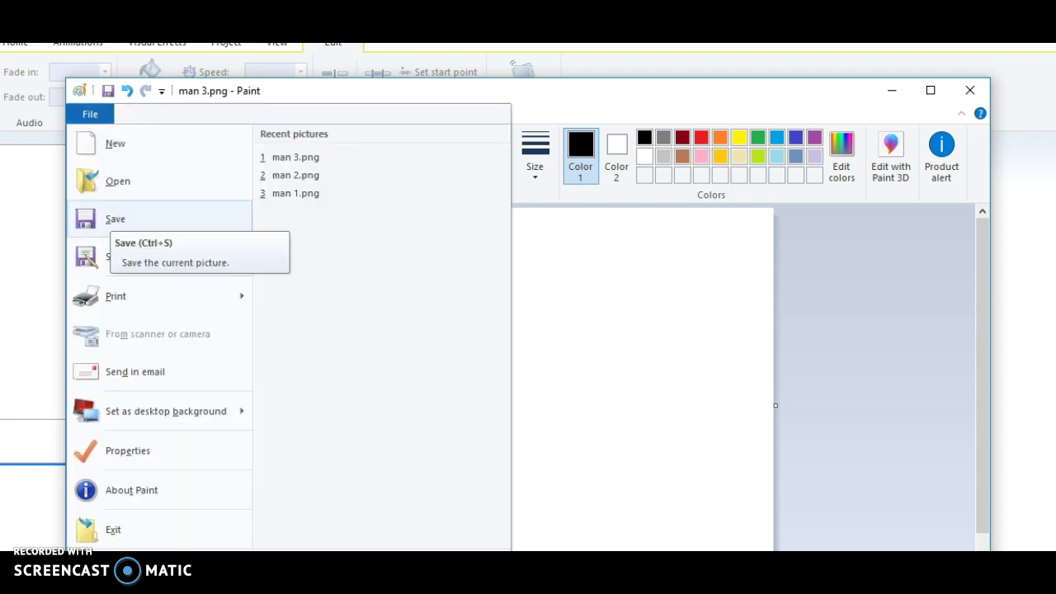
{"action": "left_click", "coordinate": [121, 257]}
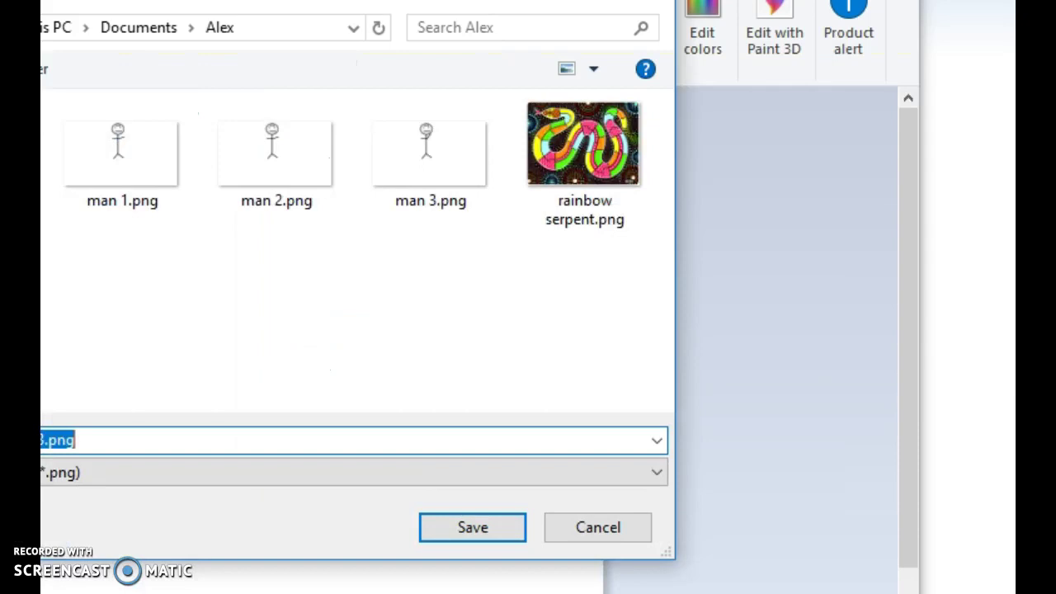
{"action": "left_click", "coordinate": [415, 445]}
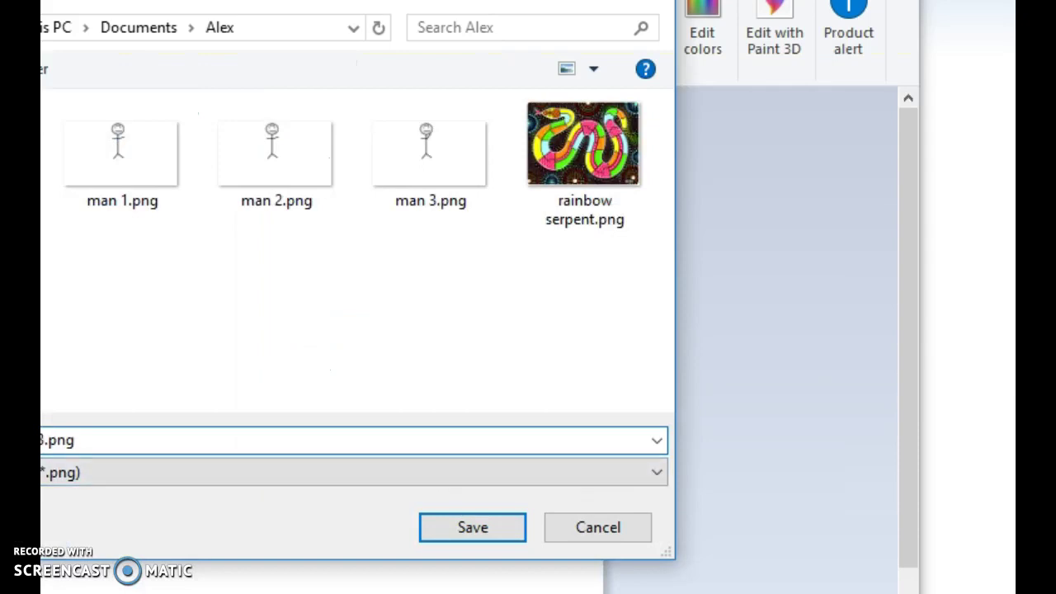
{"action": "key", "text": "ctrl+a"}
{"action": "type", "text": "m"}
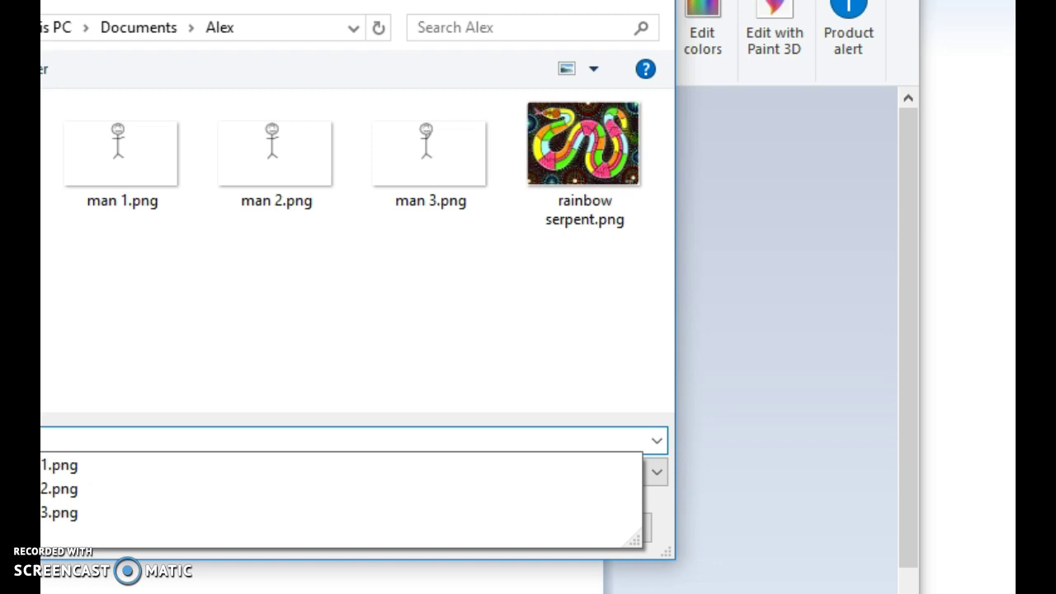
{"action": "type", "text": "4"}
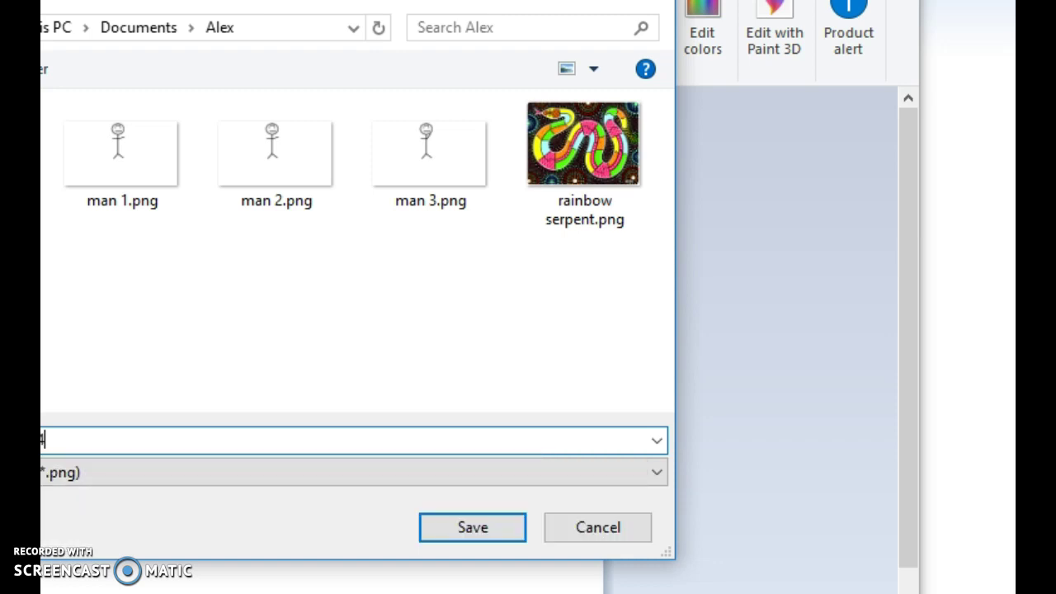
{"action": "key", "text": "Return"}
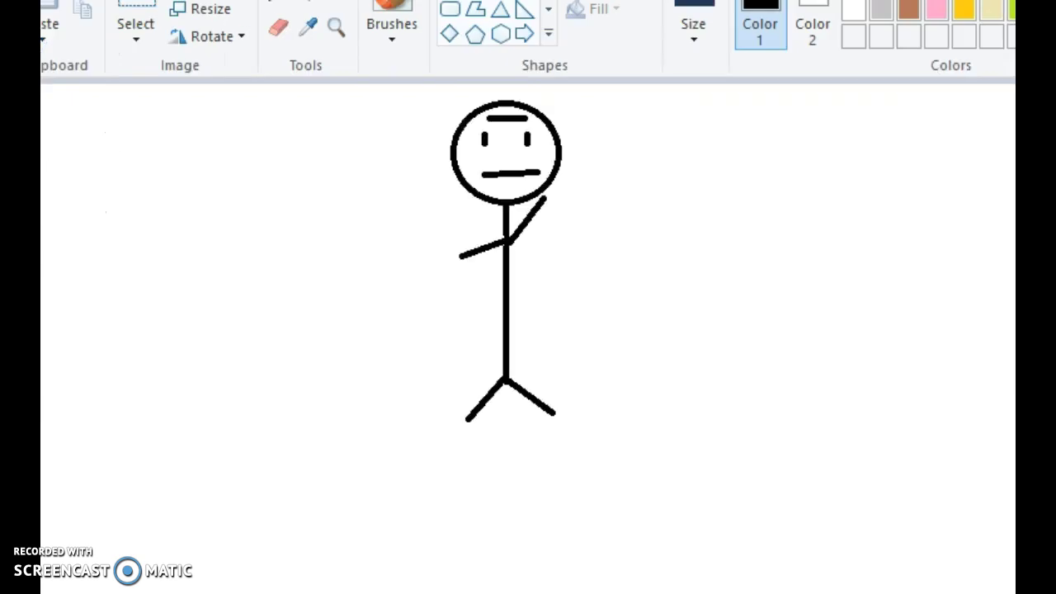
Switch to Movie Maker and add man 4.png from File Explorer's recent files as the fourth frame, after the existing three.
{"action": "mouse_move", "coordinate": [783, 593]}
{"action": "left_click", "coordinate": [783, 570]}
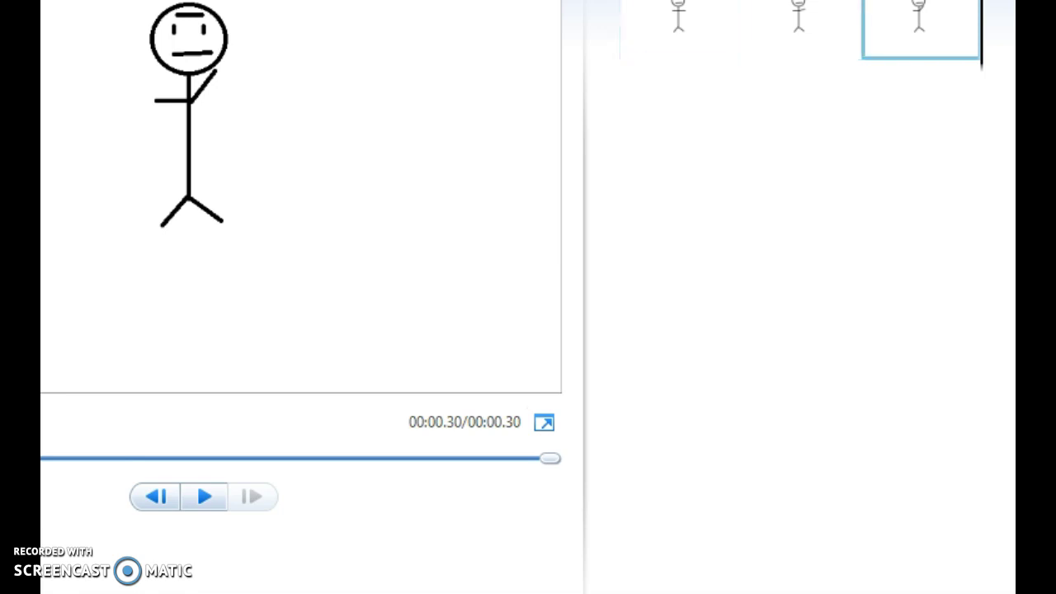
{"action": "mouse_move", "coordinate": [722, 591]}
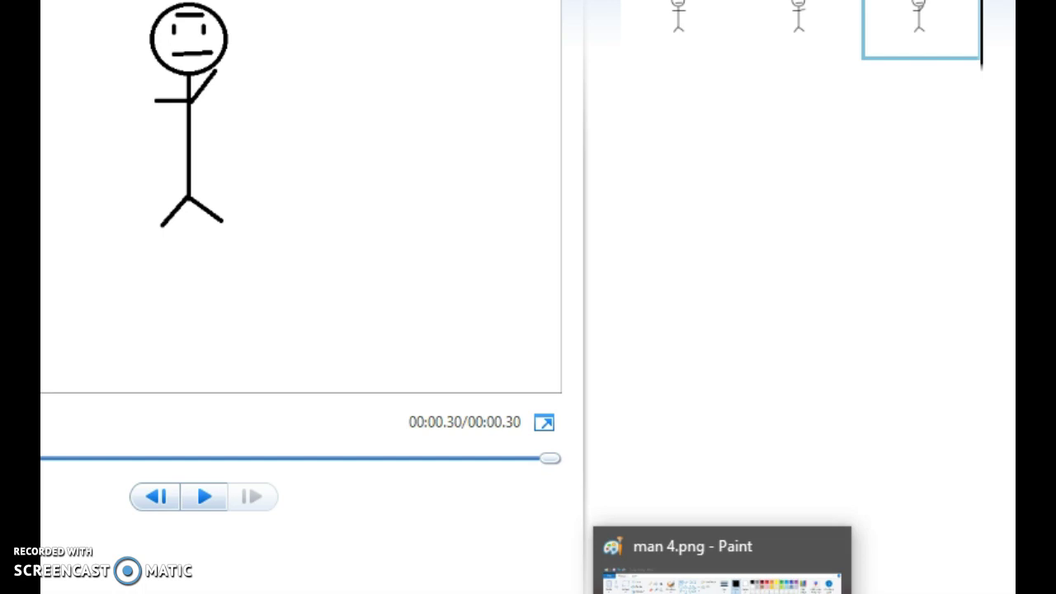
{"action": "left_click", "coordinate": [476, 591]}
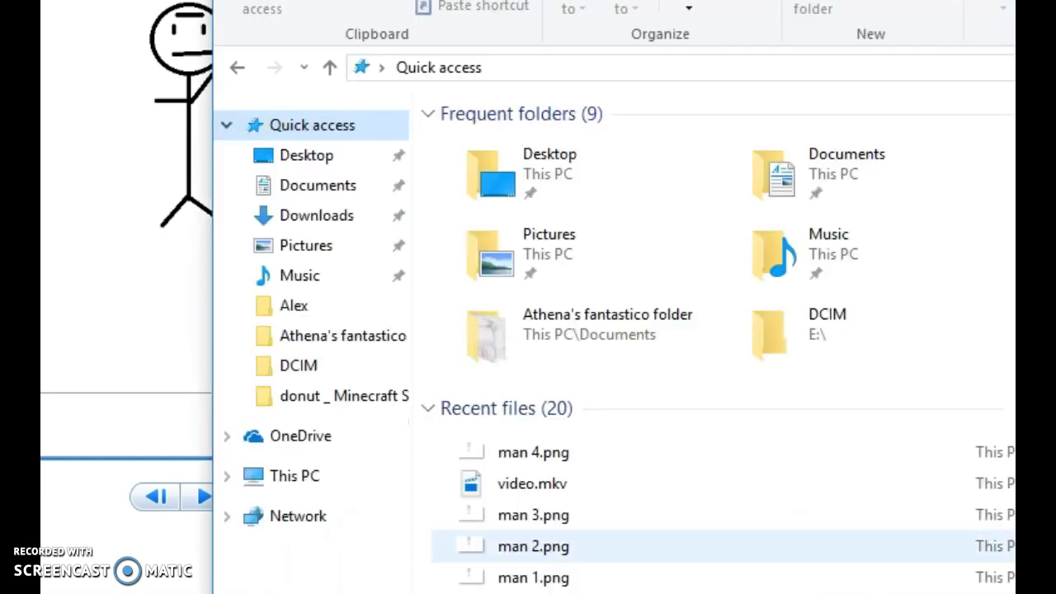
{"action": "left_click", "coordinate": [533, 452]}
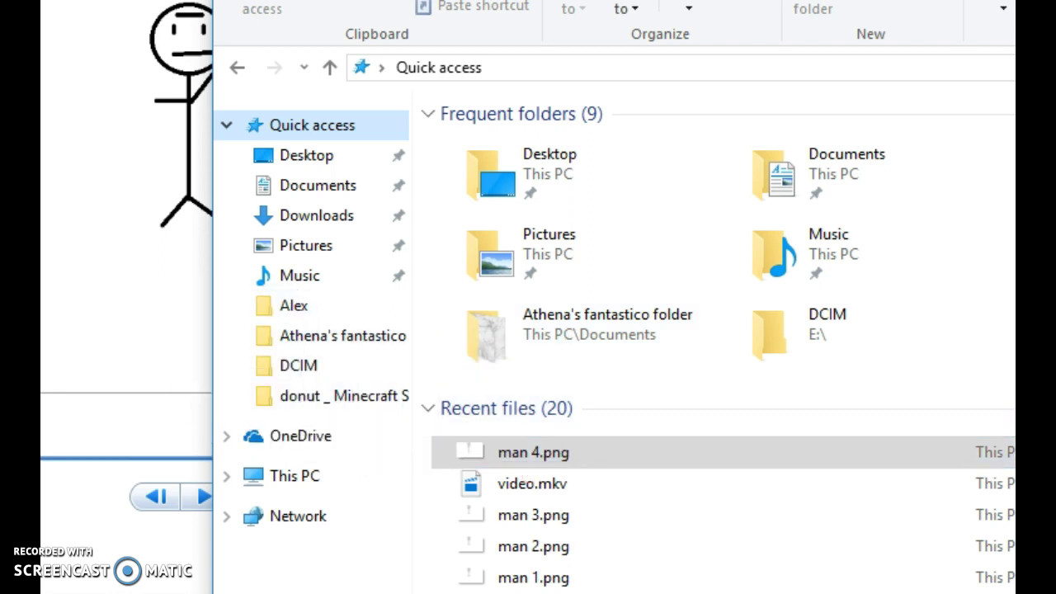
{"action": "mouse_move", "coordinate": [533, 453]}
{"action": "left_mouse_down"}
{"action": "mouse_move", "coordinate": [611, 591]}
{"action": "mouse_move", "coordinate": [660, 591]}
{"action": "mouse_move", "coordinate": [699, 501]}
{"action": "mouse_move", "coordinate": [990, 116]}
{"action": "mouse_move", "coordinate": [994, 90]}
{"action": "left_mouse_up"}
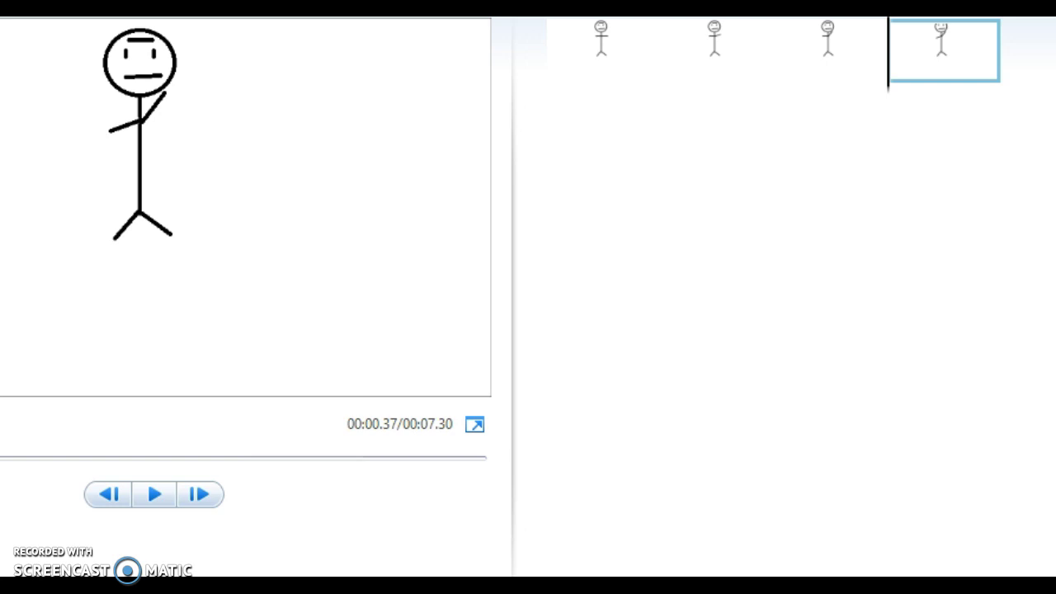
Set the duration of the fourth frame to 0.10 seconds.
{"action": "left_click", "coordinate": [299, 50]}
{"action": "double_click", "coordinate": [299, 50]}
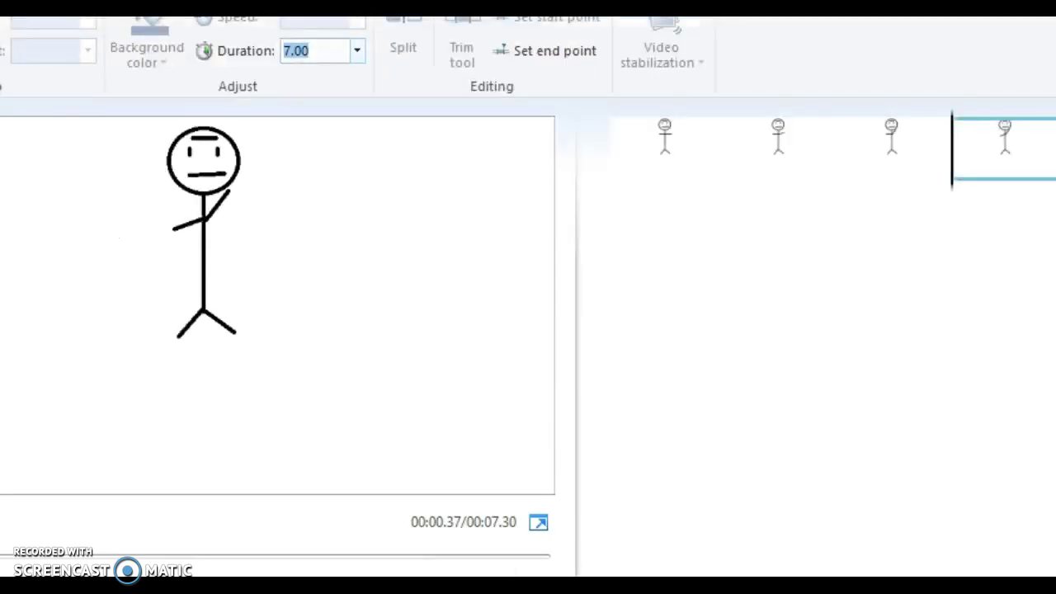
{"action": "key", "text": "BackSpace"}
{"action": "type", "text": "0.10"}
{"action": "key", "text": "Return"}
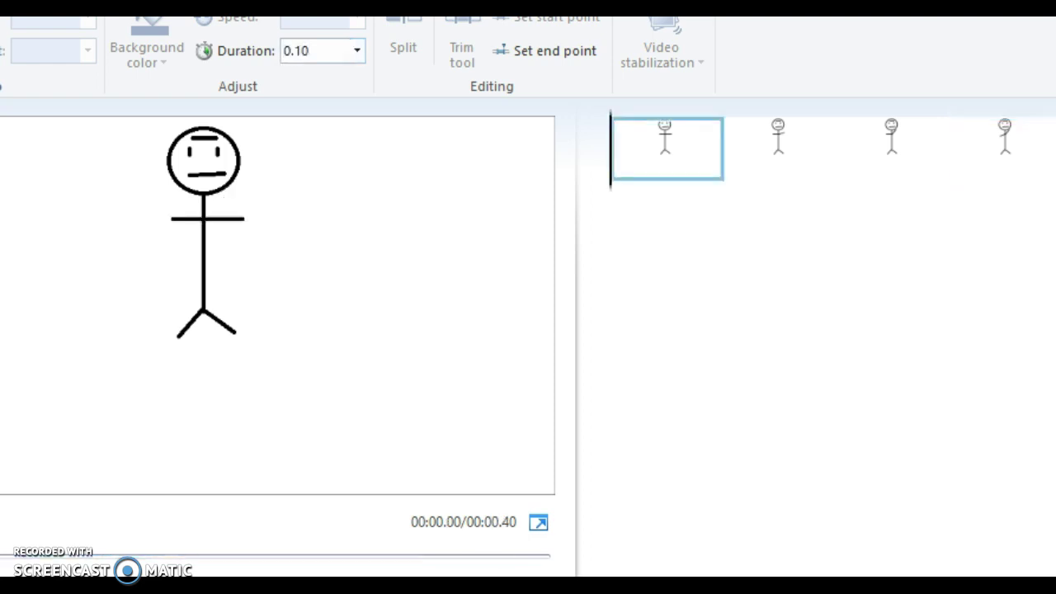
Play the four-frame animation several times to check the arm movement.
{"action": "key", "text": "space"}
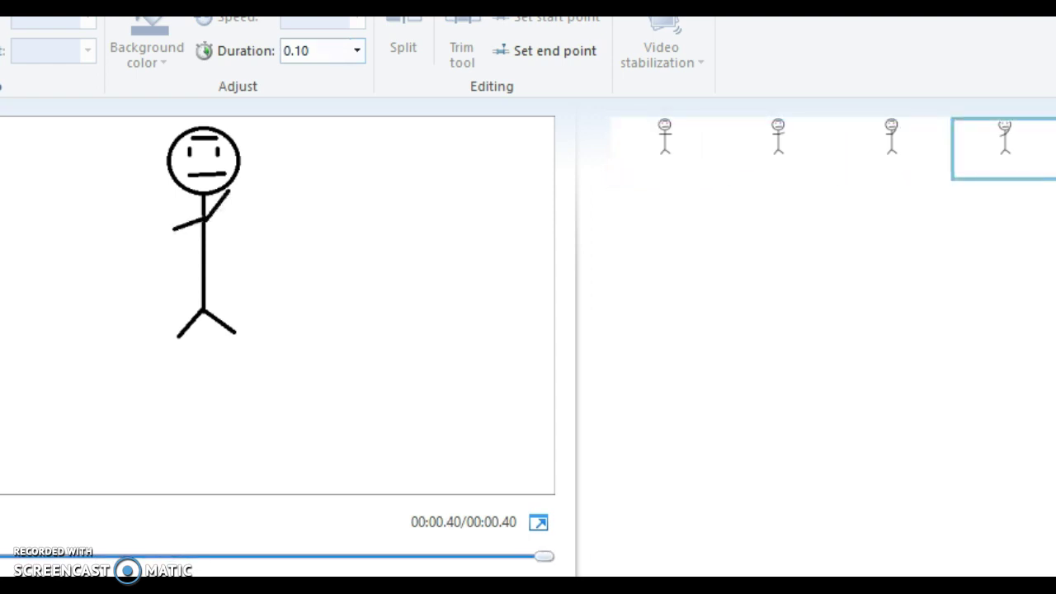
{"action": "key", "text": "space"}
{"action": "key", "text": "space"}
{"action": "key", "text": "space"}
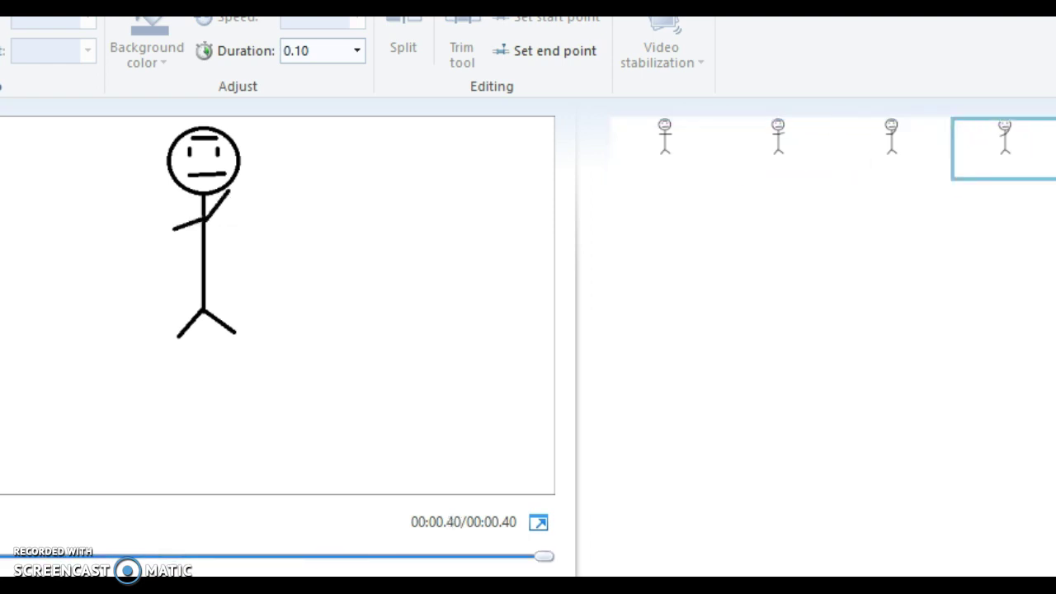